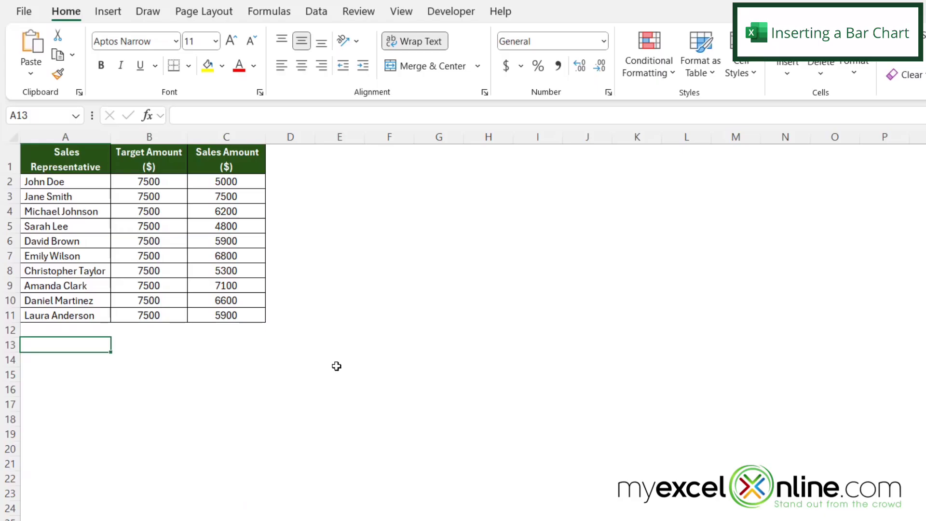
Step: Insert a clustered bar chart of A1:C11, then move and enlarge it beside the table
{"action": "left_click", "coordinate": [48, 155]}
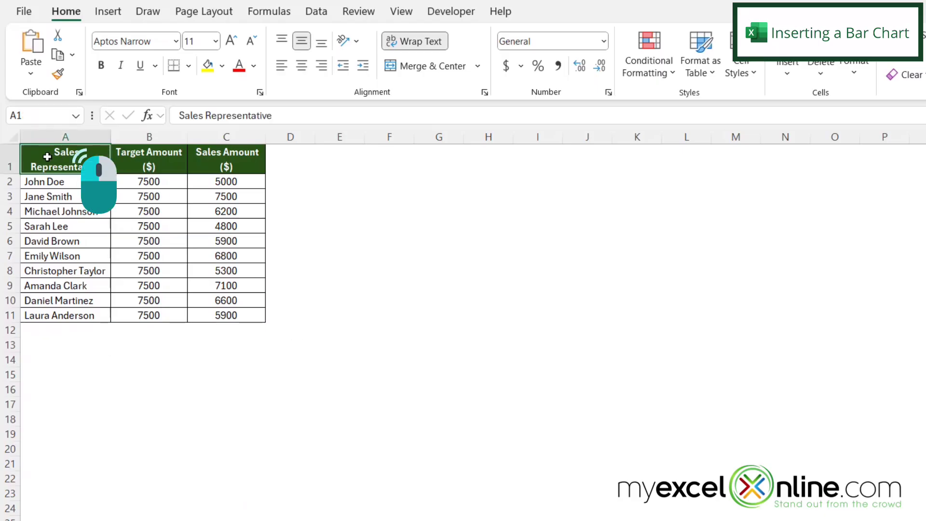
{"action": "left_click_drag", "start_coordinate": [46, 156], "coordinate": [238, 312]}
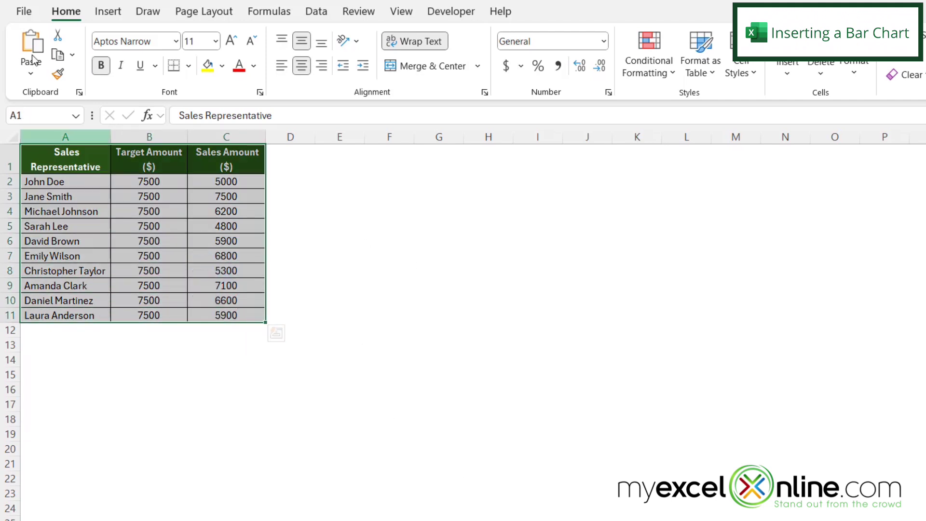
{"action": "left_click", "coordinate": [107, 13]}
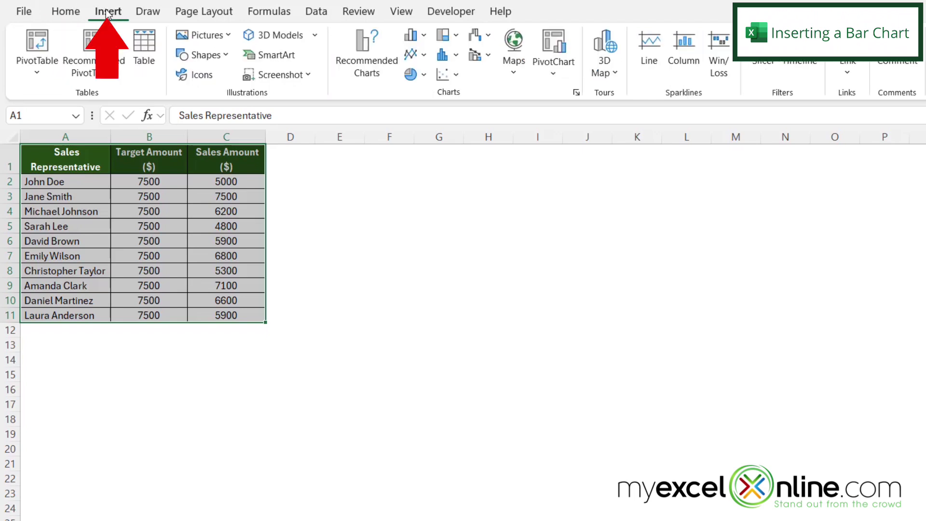
{"action": "left_click", "coordinate": [423, 36]}
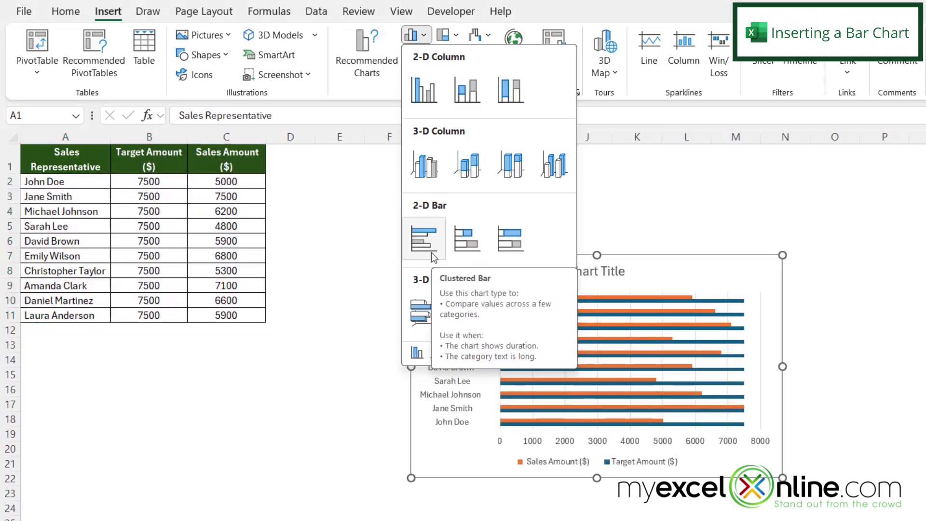
{"action": "left_click", "coordinate": [431, 253]}
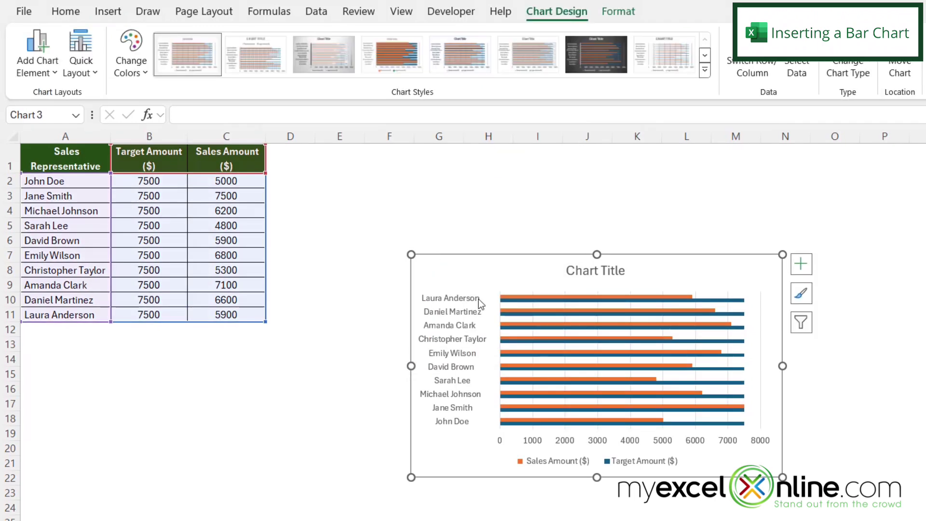
{"action": "left_click_drag", "start_coordinate": [473, 281], "coordinate": [357, 178]}
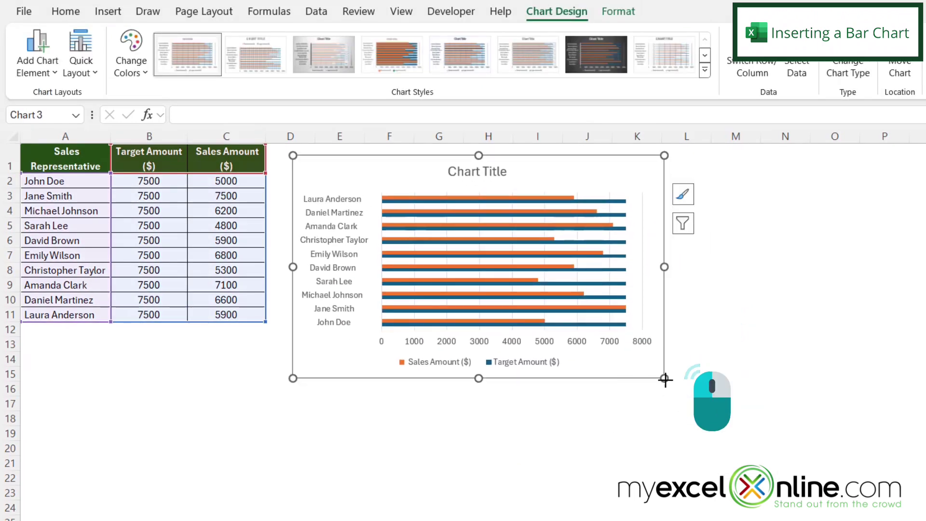
{"action": "left_click_drag", "start_coordinate": [667, 383], "coordinate": [791, 459]}
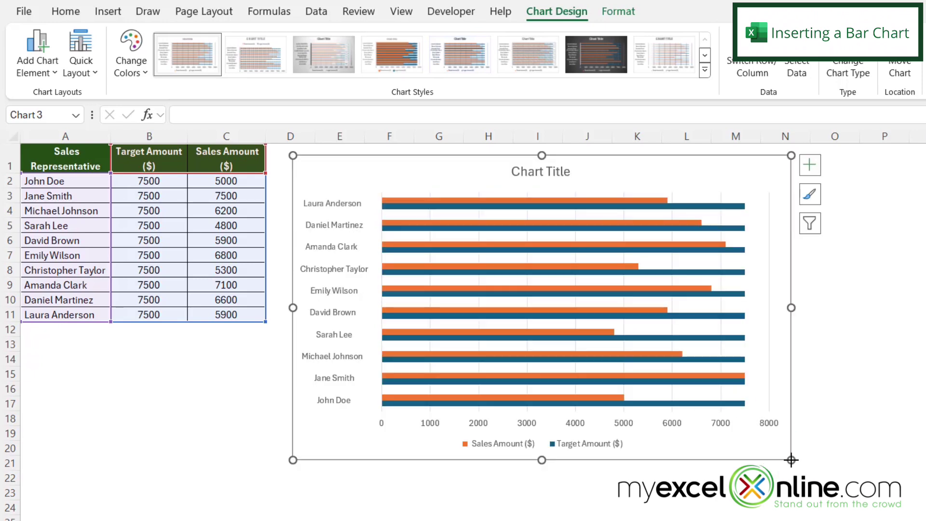
Step: Set the Sales Amount series overlap to 100% in Format Data Series
{"action": "left_click", "coordinate": [645, 202]}
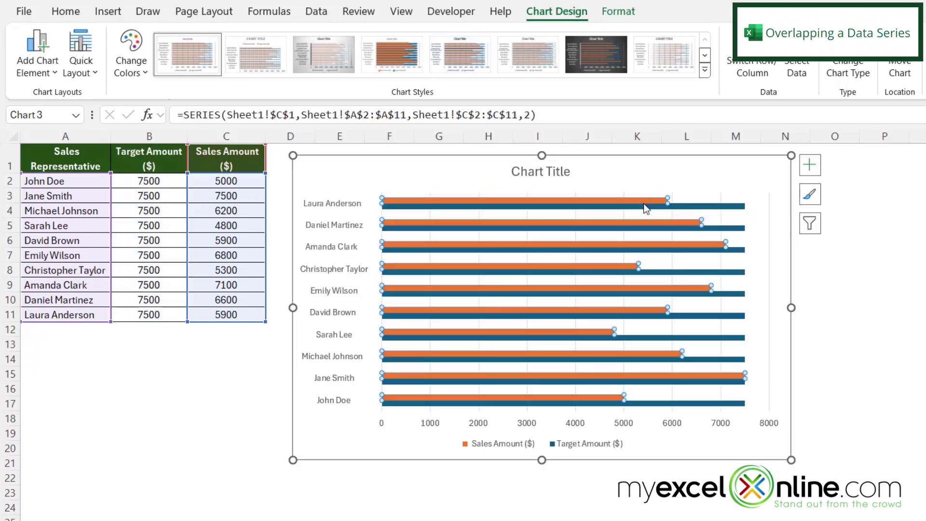
{"action": "right_click", "coordinate": [645, 208]}
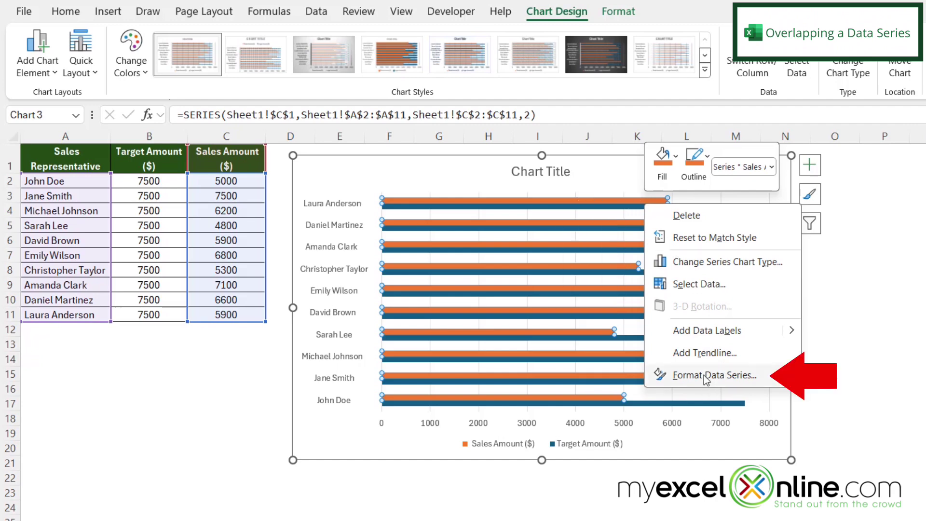
{"action": "left_click", "coordinate": [717, 372]}
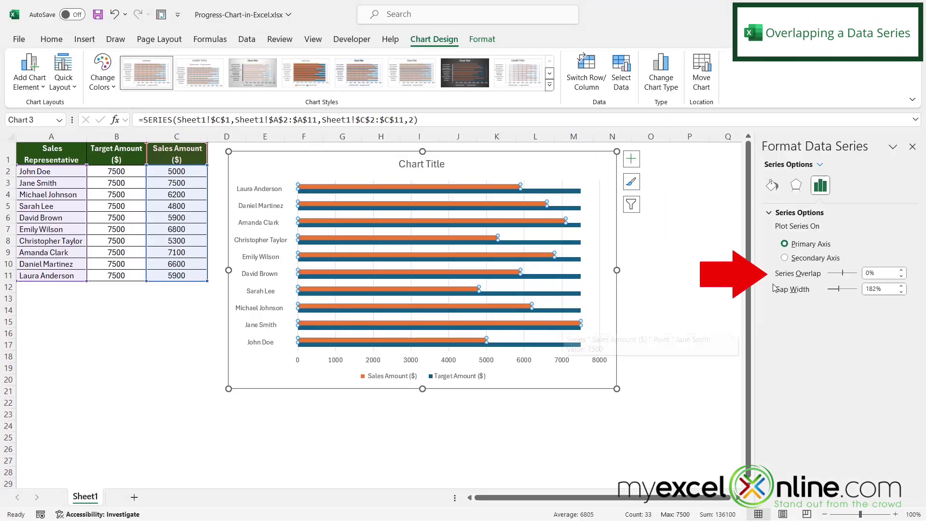
{"action": "double_click", "coordinate": [869, 274]}
{"action": "type", "text": "100"}
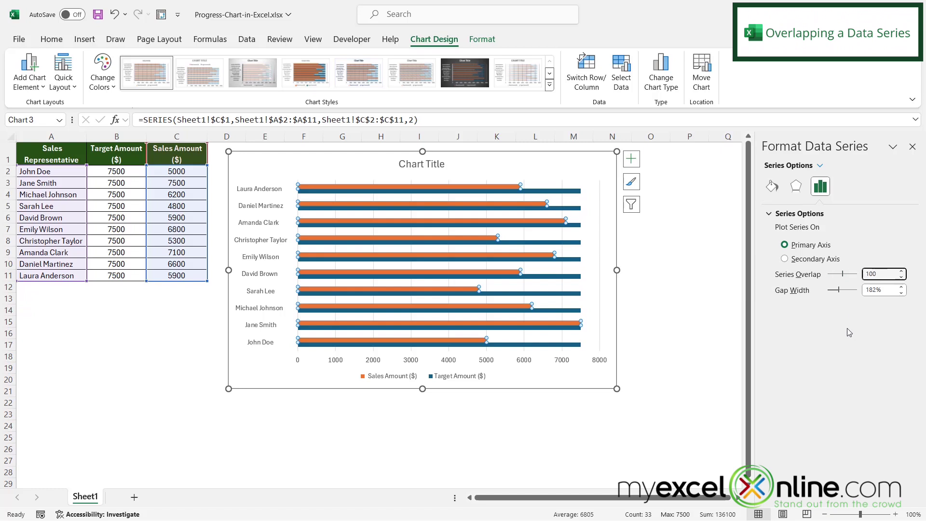
{"action": "key", "text": "Tab"}
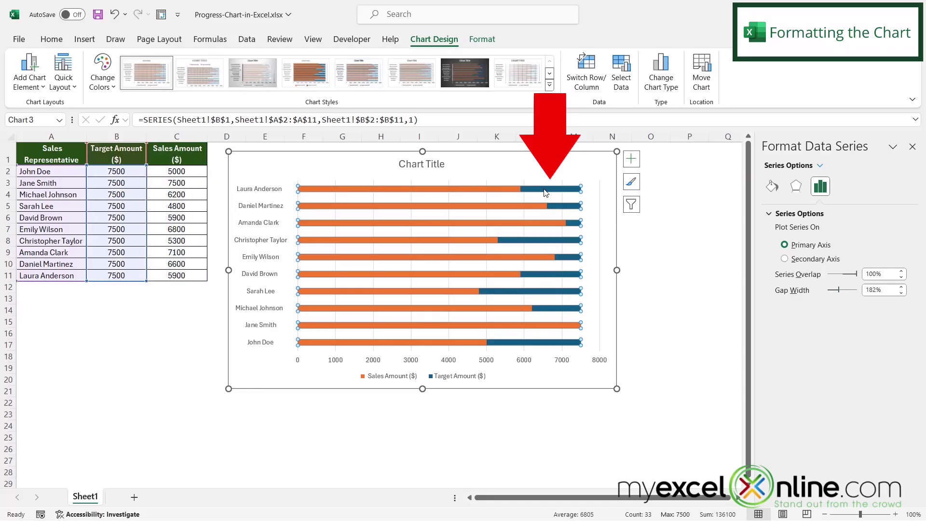
Step: Give the target bars a solid orange fill at 72% transparency, then choose an outline colour
{"action": "left_click", "coordinate": [772, 187]}
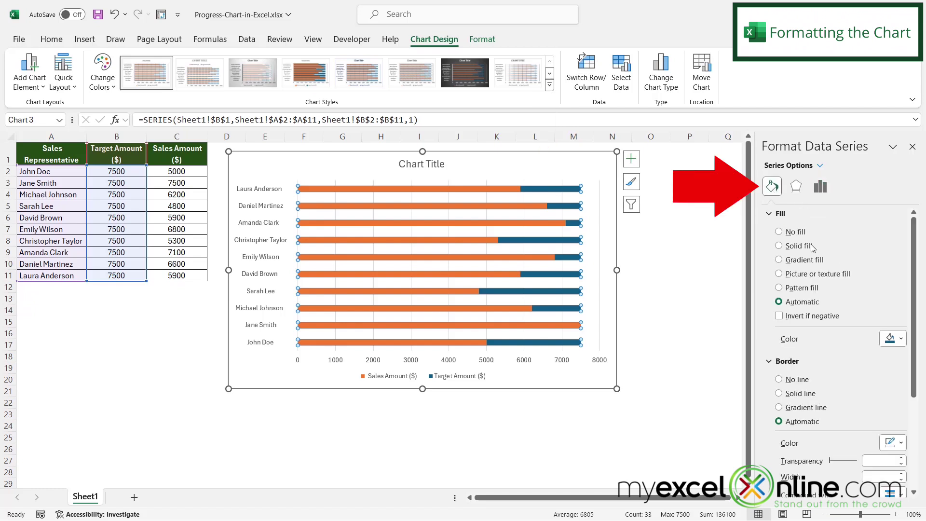
{"action": "left_click", "coordinate": [780, 246]}
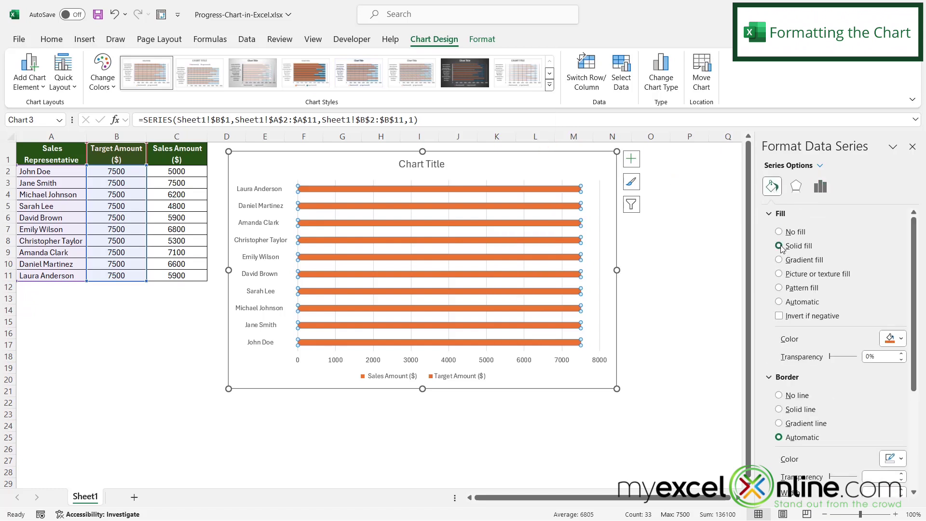
{"action": "left_click", "coordinate": [891, 339]}
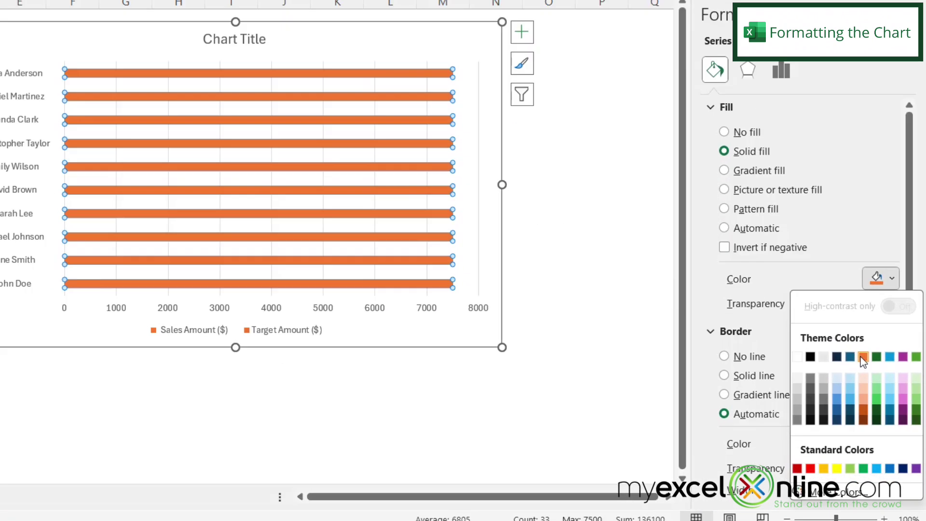
{"action": "left_click", "coordinate": [878, 396]}
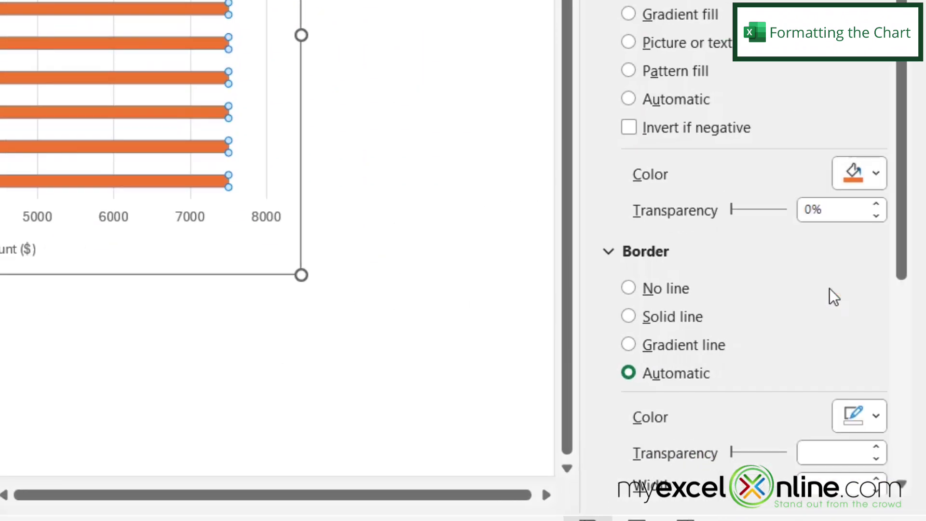
{"action": "left_click", "coordinate": [839, 212]}
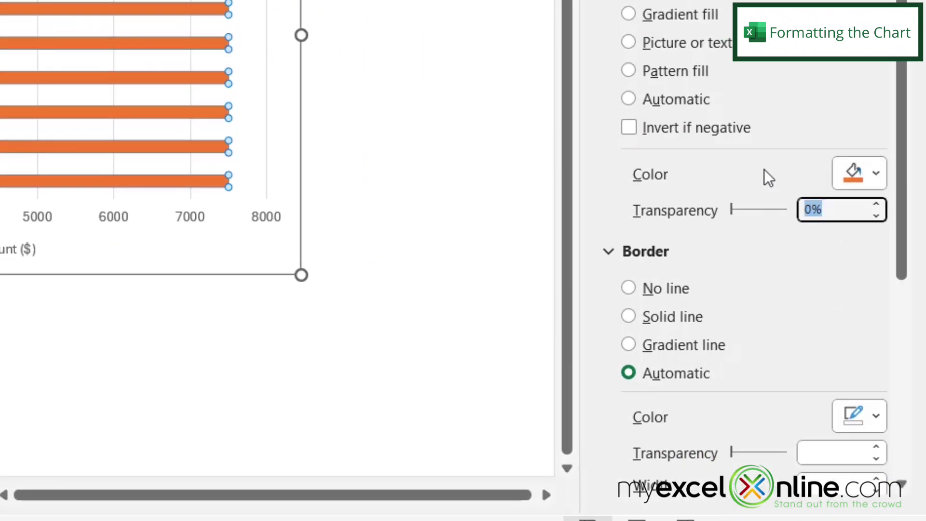
{"action": "type", "text": "72"}
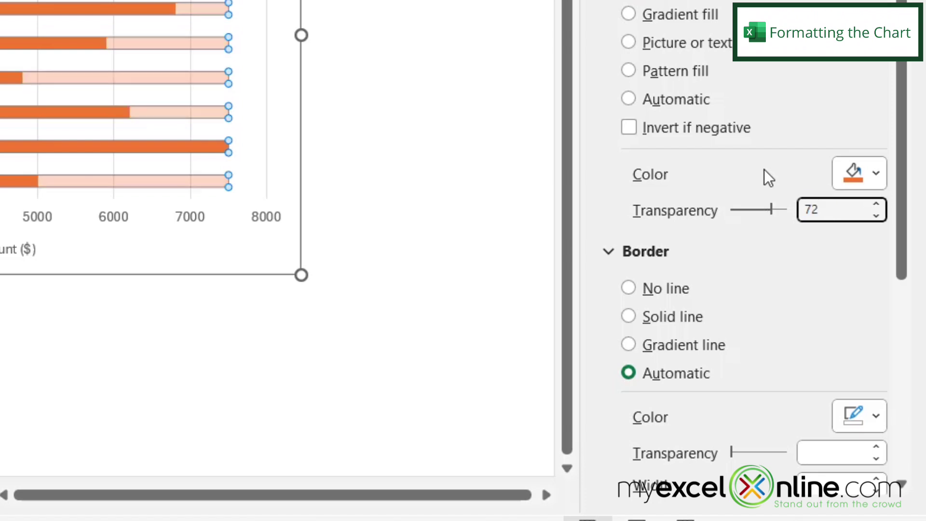
{"action": "key", "text": "Tab"}
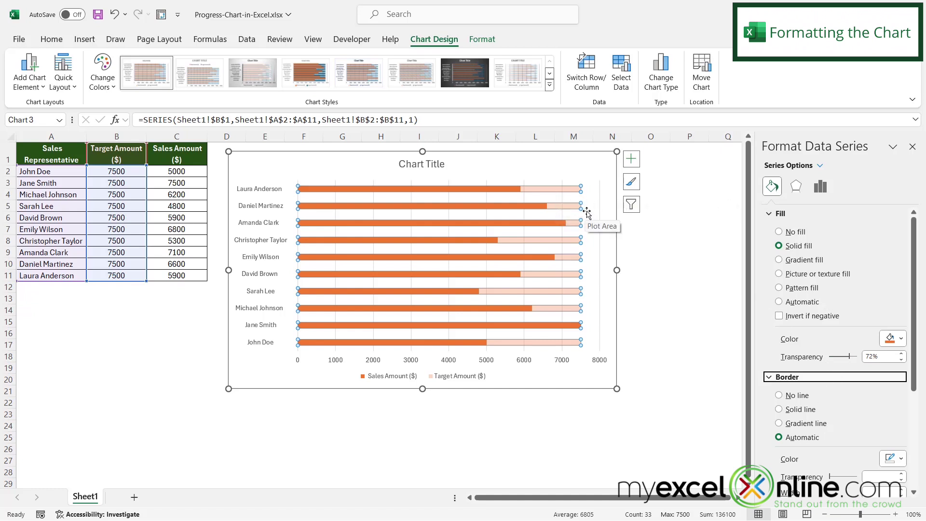
{"action": "left_click", "coordinate": [483, 45]}
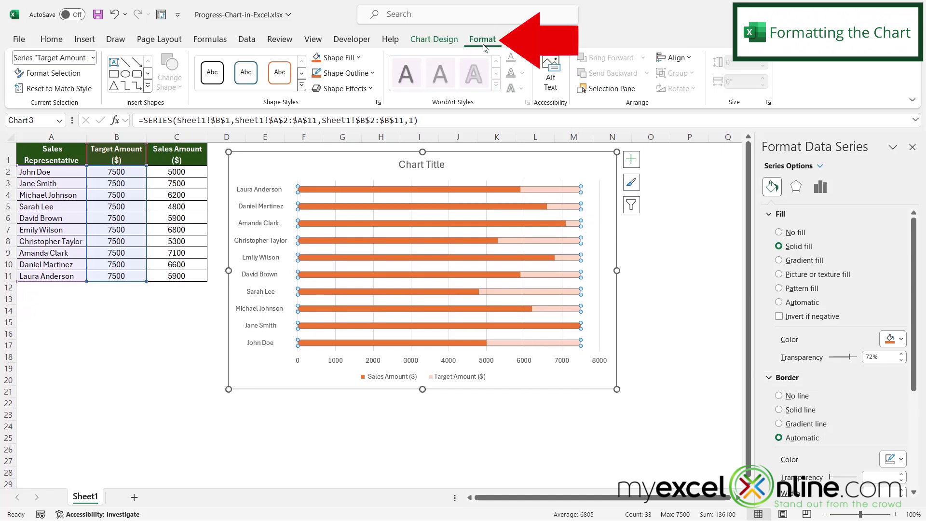
{"action": "left_click", "coordinate": [372, 75]}
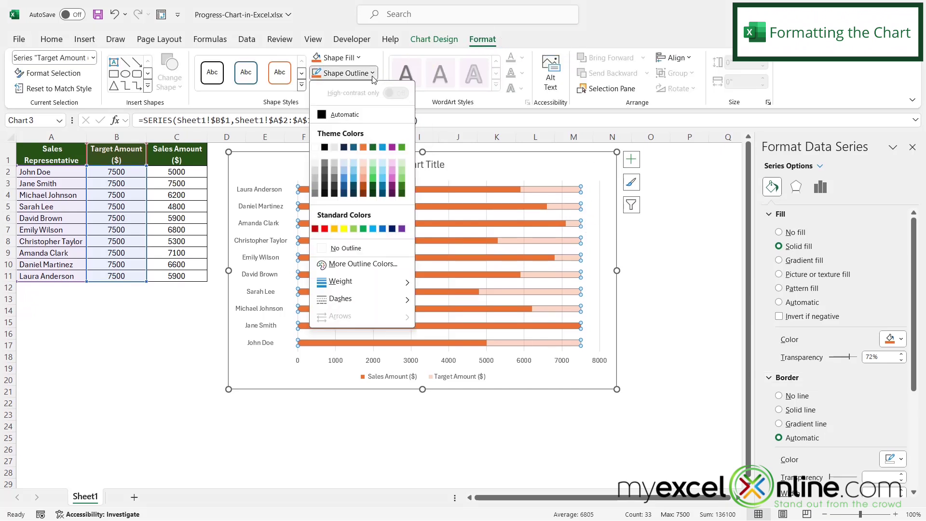
Step: Outline the target bars in Orange, Accent 2 and add Inside End labels to the sales bars
{"action": "left_click", "coordinate": [363, 147]}
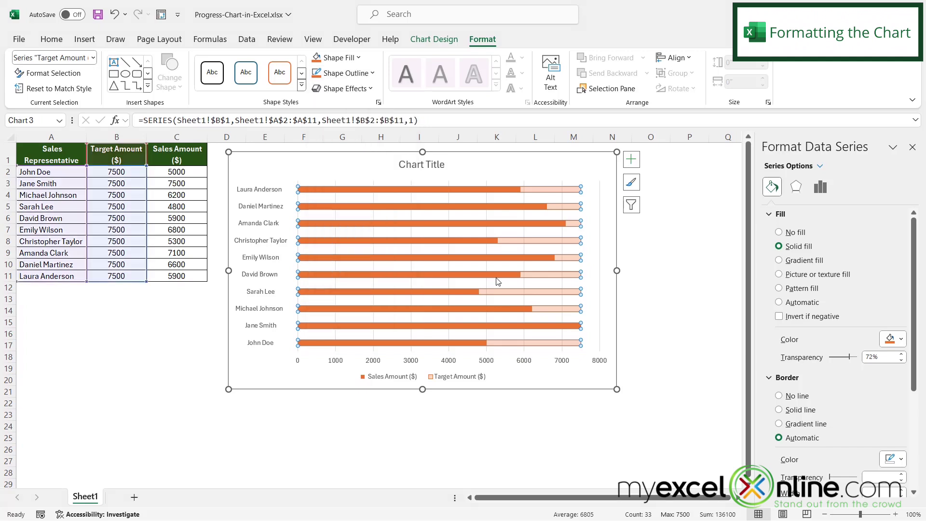
{"action": "left_click", "coordinate": [405, 193]}
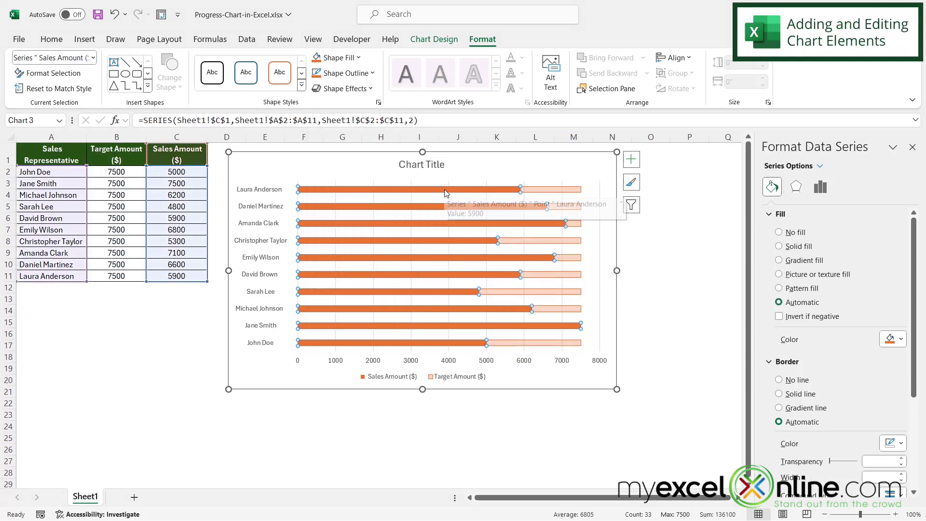
{"action": "left_click", "coordinate": [434, 40]}
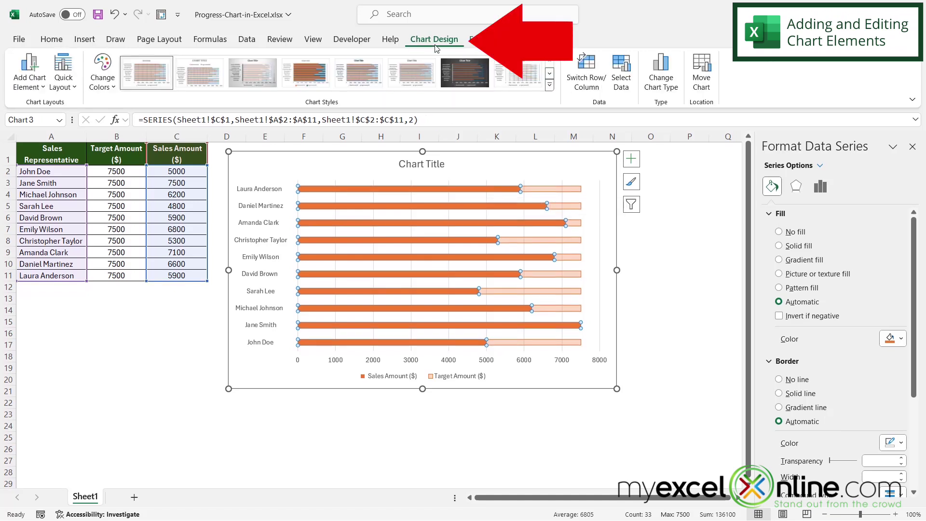
{"action": "left_click", "coordinate": [42, 91]}
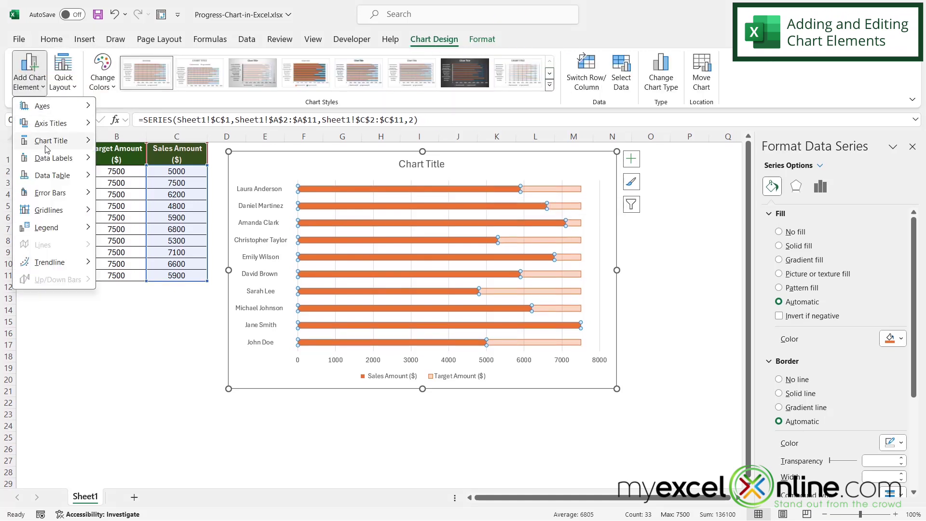
{"action": "mouse_move", "coordinate": [44, 161]}
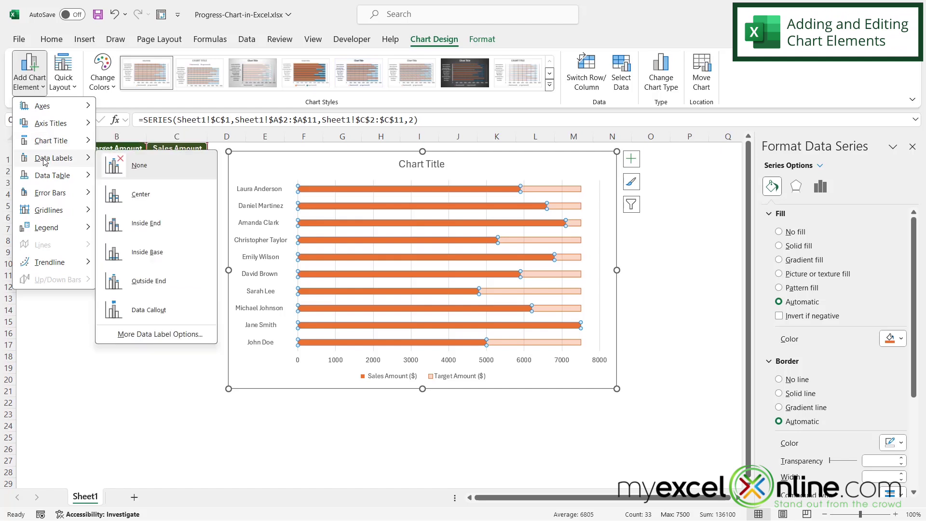
{"action": "left_click", "coordinate": [136, 224]}
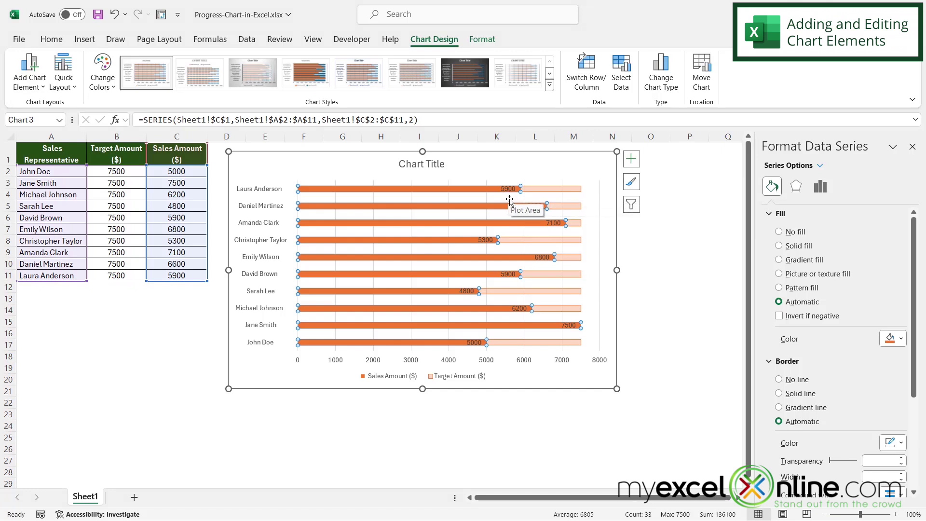
Step: Replace the chart title with 'Progress Chart'
{"action": "left_click", "coordinate": [413, 164]}
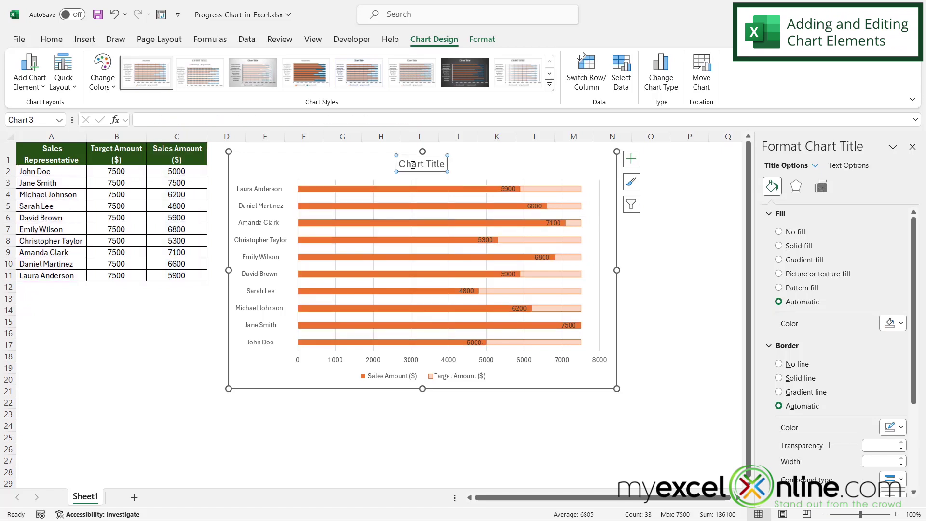
{"action": "left_click_drag", "start_coordinate": [400, 164], "coordinate": [459, 162]}
{"action": "type", "text": "Pr"}
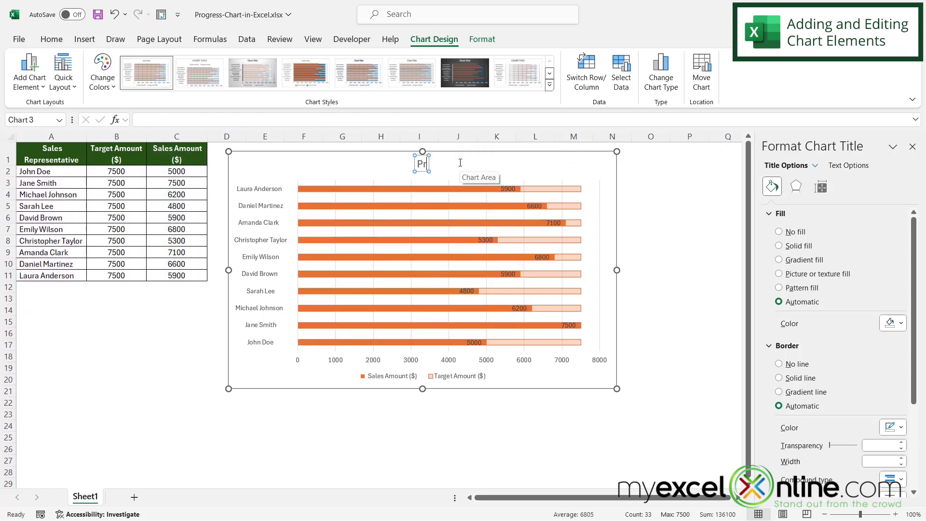
{"action": "type", "text": "ogress Chart"}
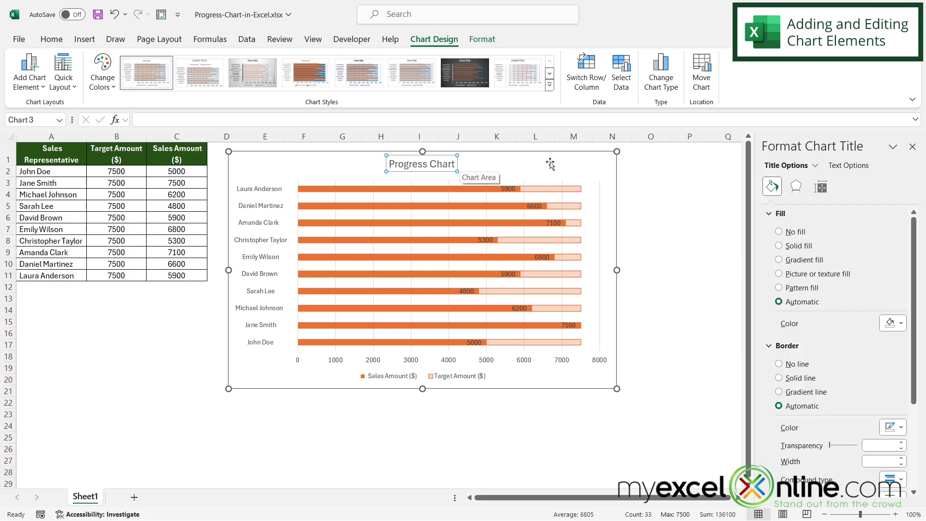
{"action": "left_click", "coordinate": [686, 192]}
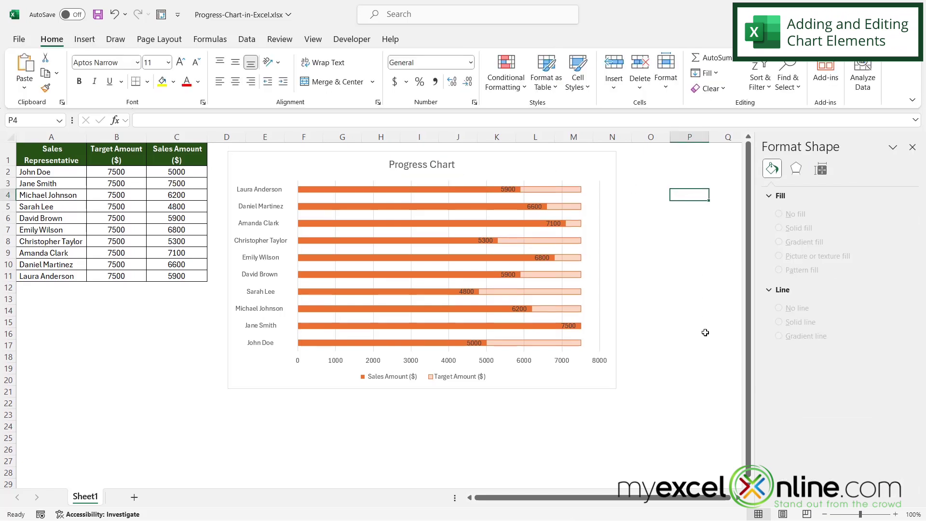